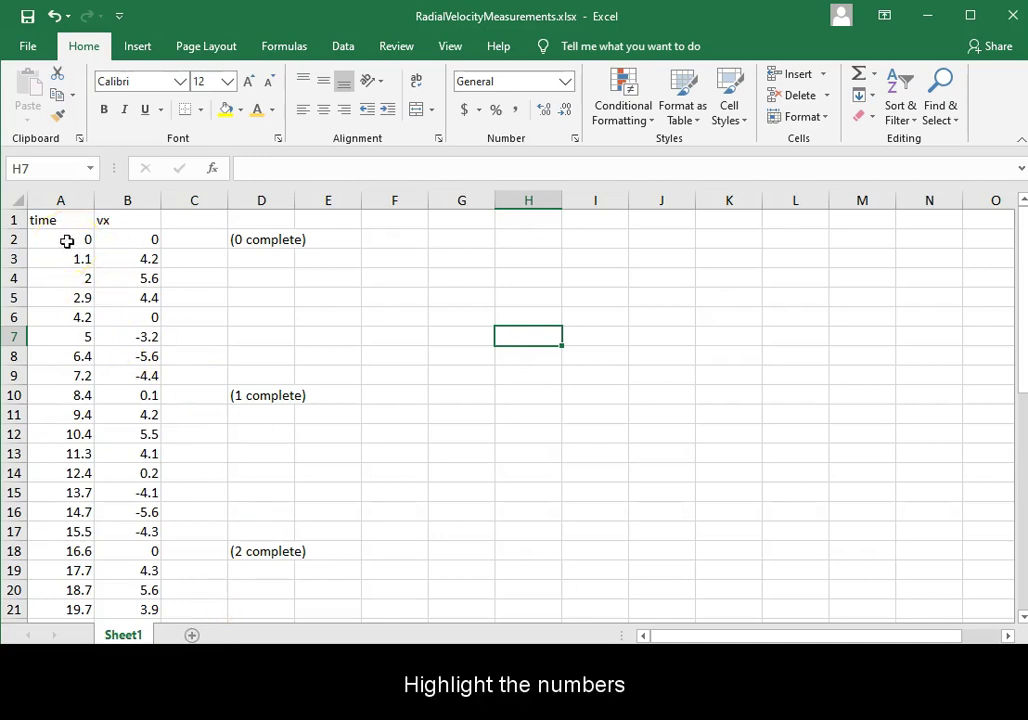
Step: Insert a markers-only scatter chart from the time and vx values in A2:B42, covering five complete orbits
left_click_drag(67, 241, 116, 246)
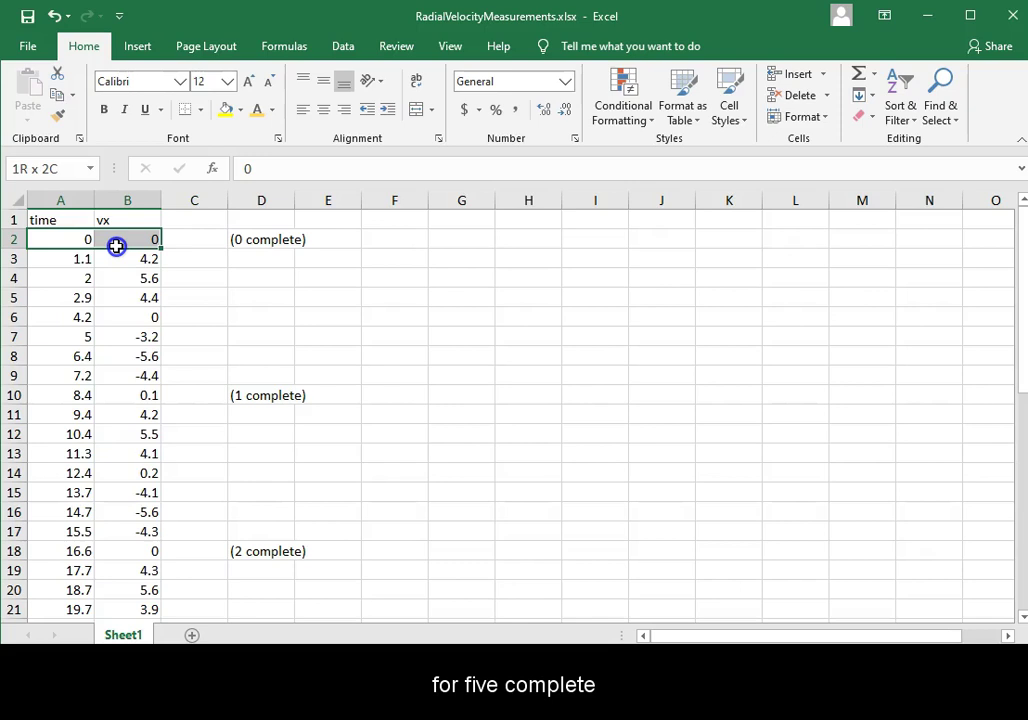
left_click_drag(116, 246, 121, 572)
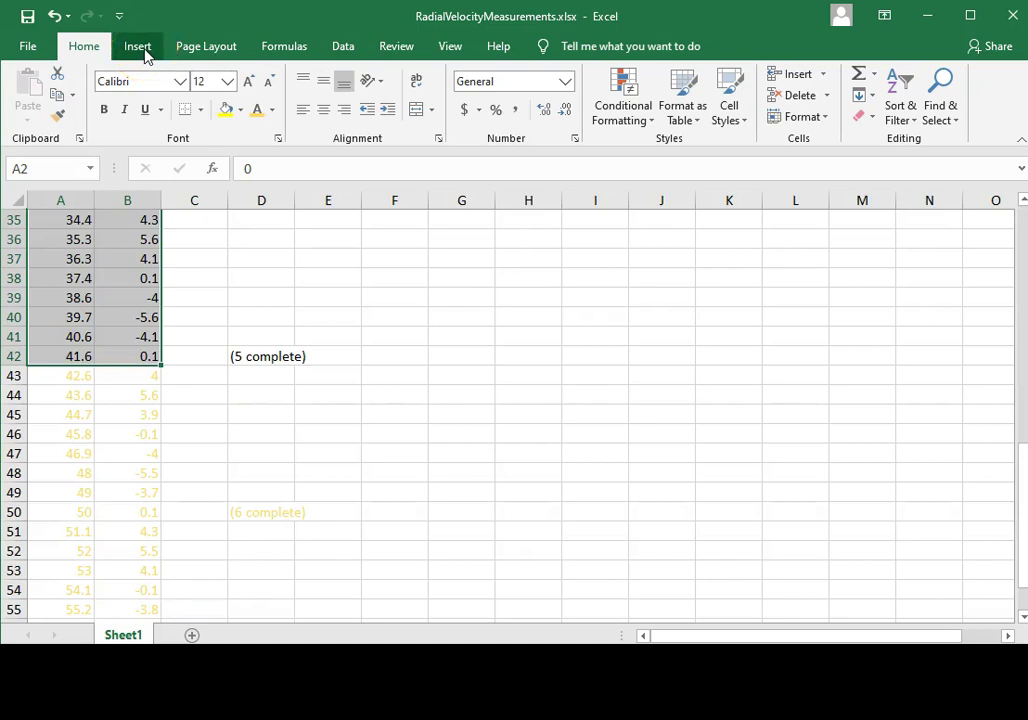
left_click(140, 50)
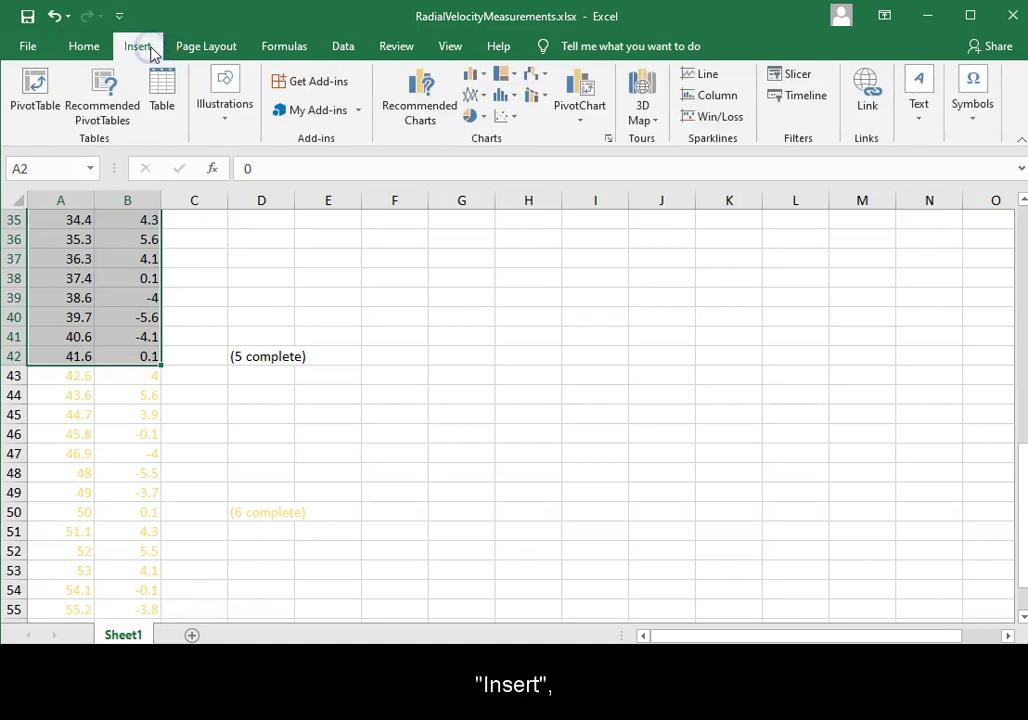
left_click(508, 118)
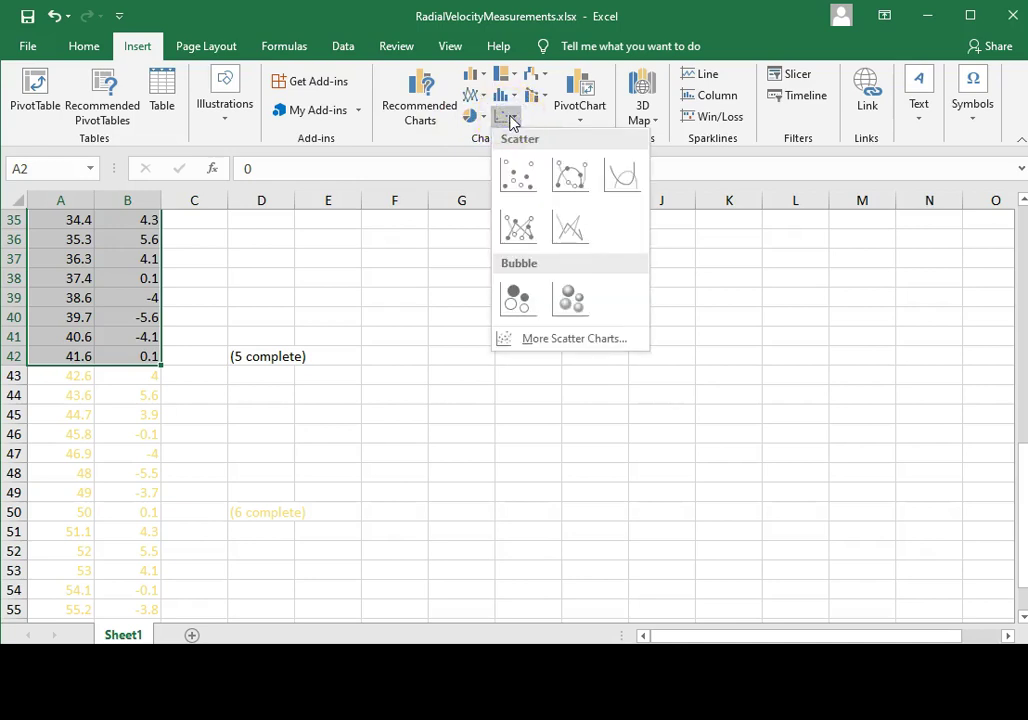
left_click(517, 180)
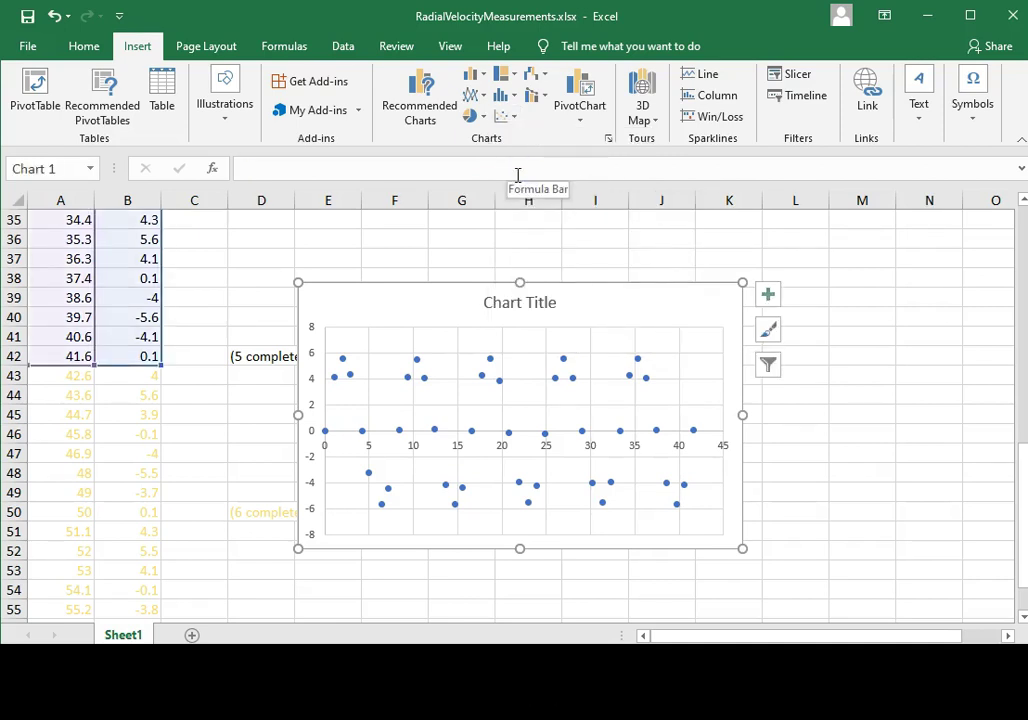
Step: Apply the first quick layout to the scatter chart, with a chart title, axis titles and a legend
left_click(415, 307)
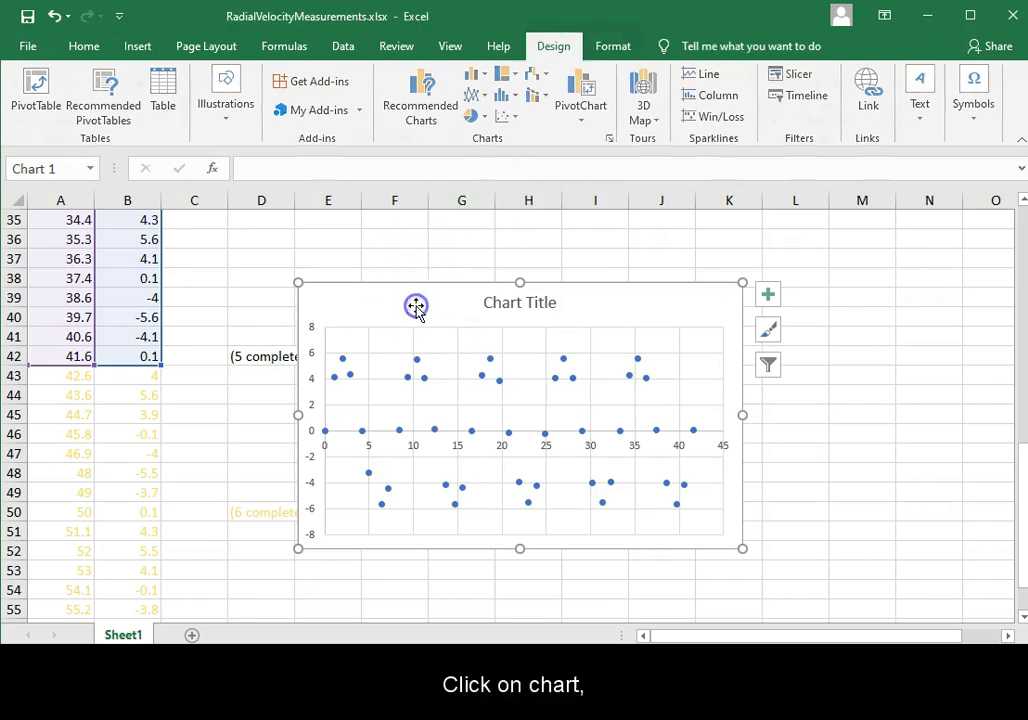
left_click(558, 48)
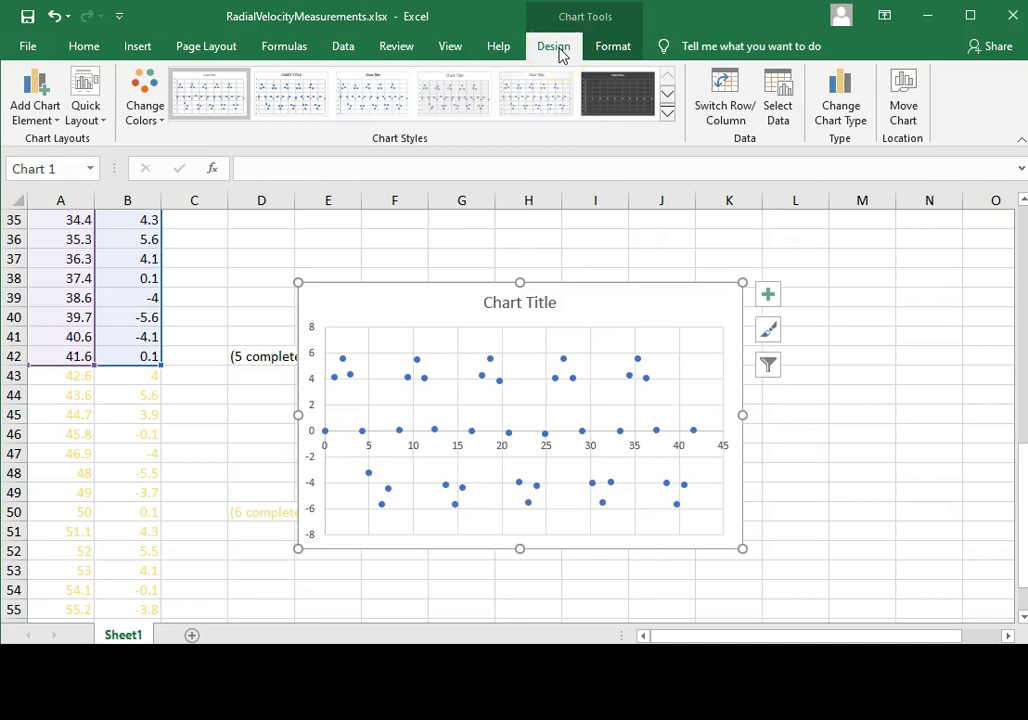
left_click(88, 105)
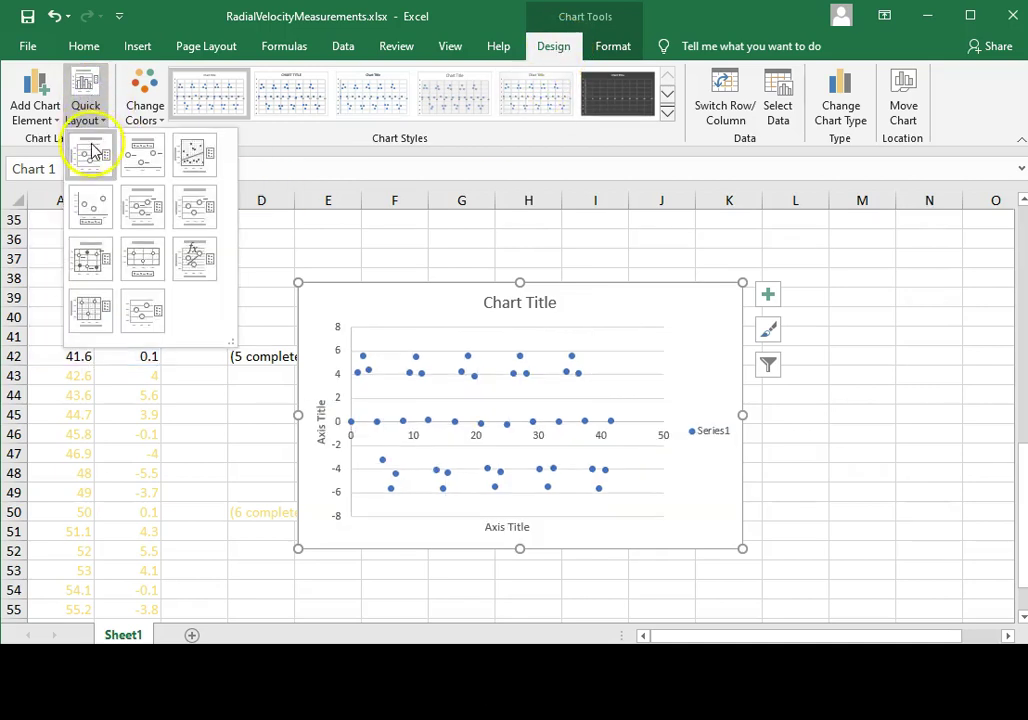
left_click(90, 148)
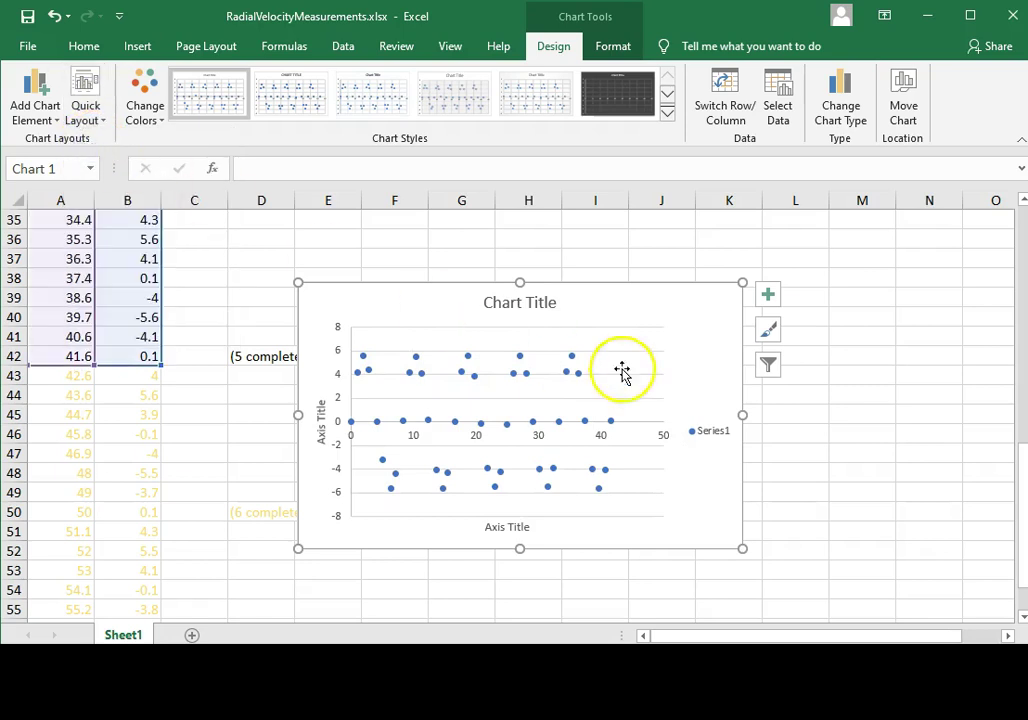
Step: Title the chart "Radial Velocity measurements" with axes labelled "time" and "Vx", and delete the legend
left_click(539, 309)
left_click(541, 305)
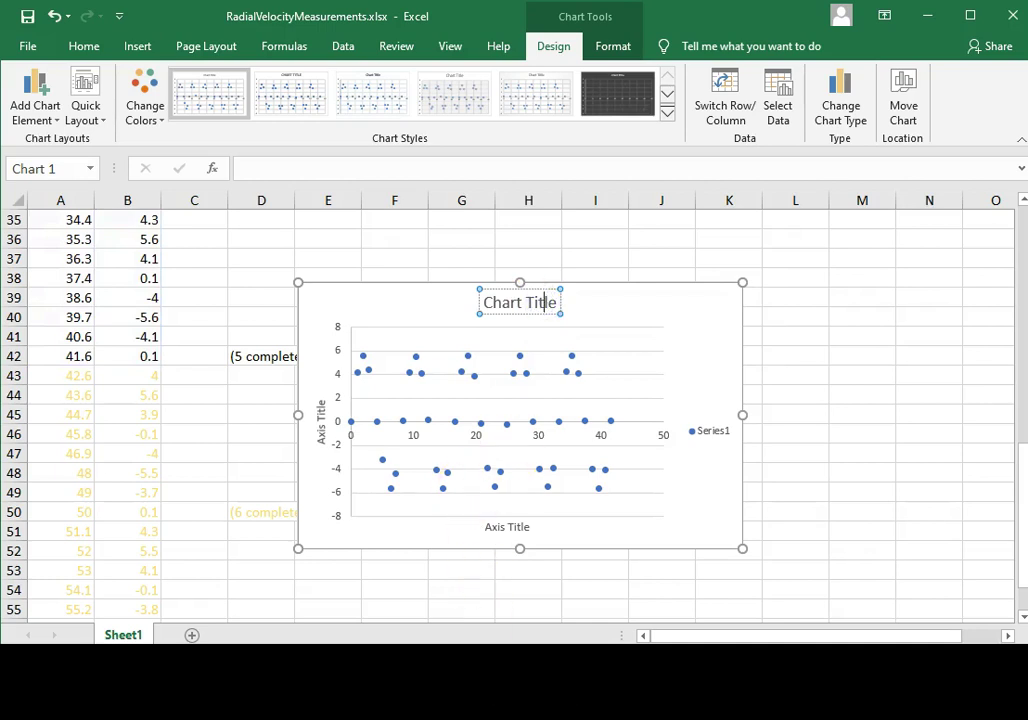
left_click(718, 443)
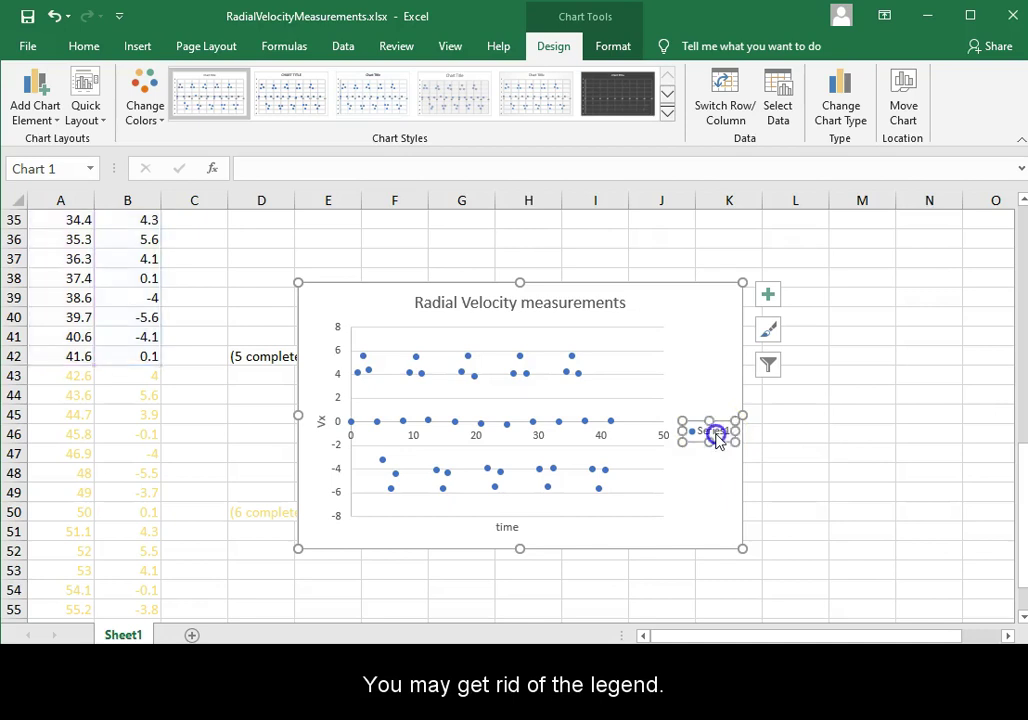
key("Delete")
Step: Copy the finished chart and paste it into the Word report below the Table 1 caption
left_click(709, 541)
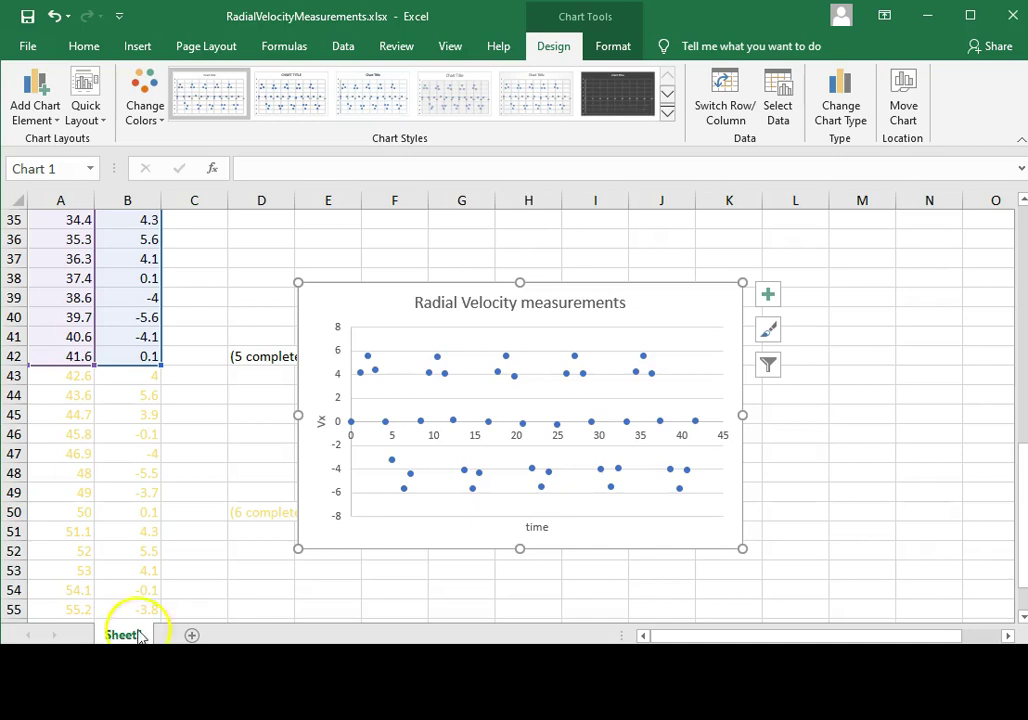
mouse_move(351, 420)
key("alt+Tab")
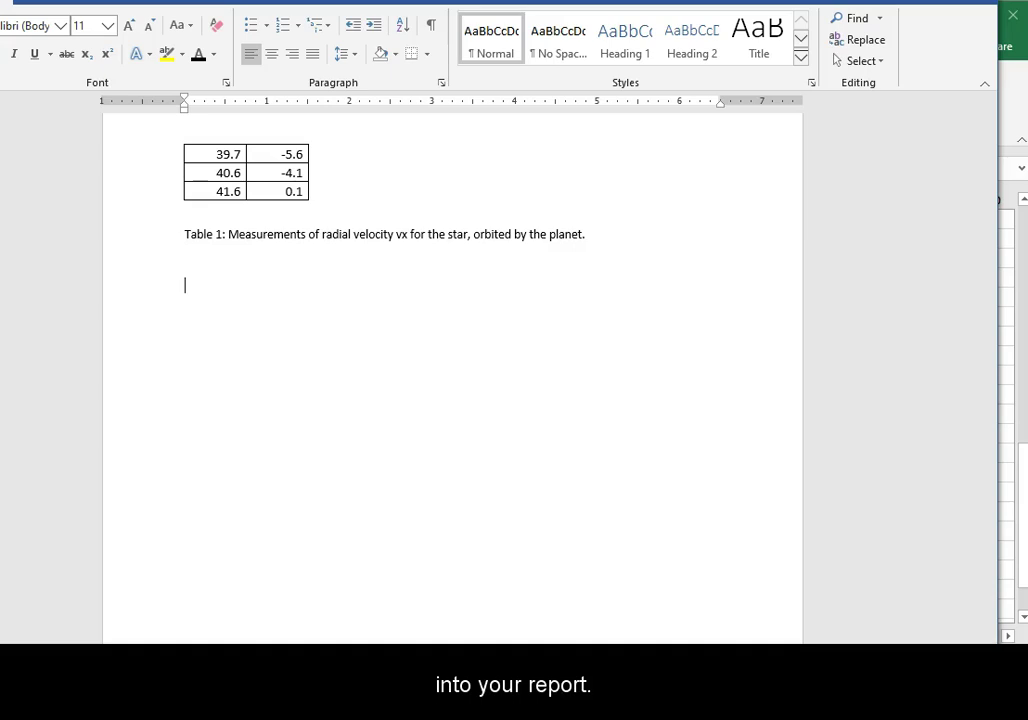
key("ctrl+v")
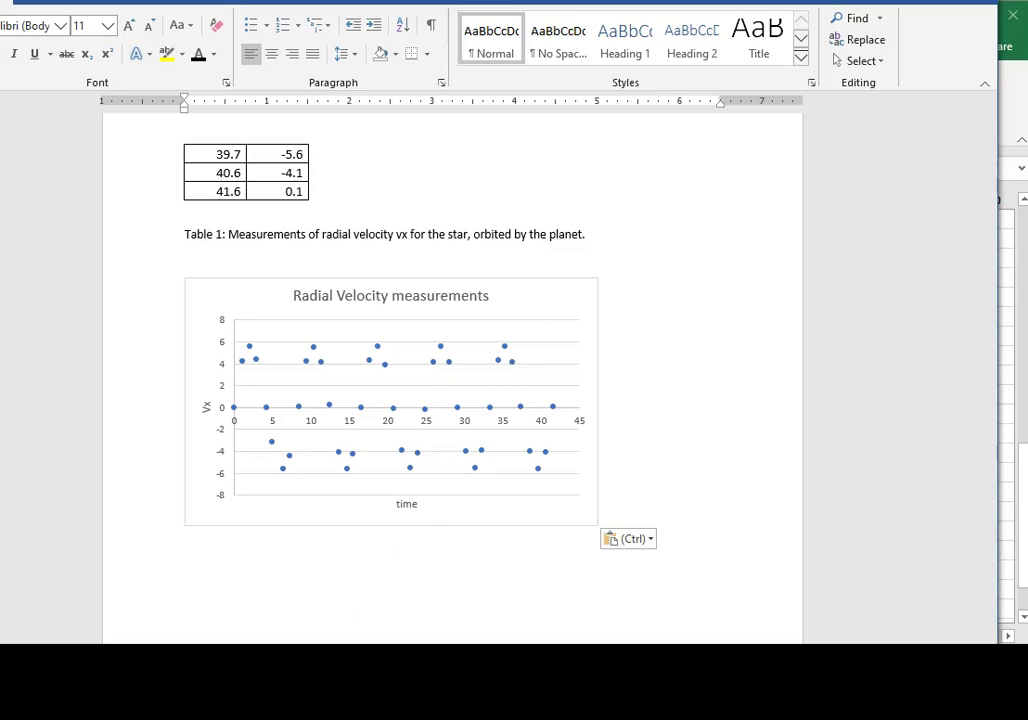
Step: Caption the pasted chart "Graph 1: Our plot of our measurements (from Table 1) for radial velocity of a star orbited by a planet."
key("Return")
type("Graph 1:")
type("Our plot of our measurements (from Table 1) for radial velocity of a star orbited by a planet.")
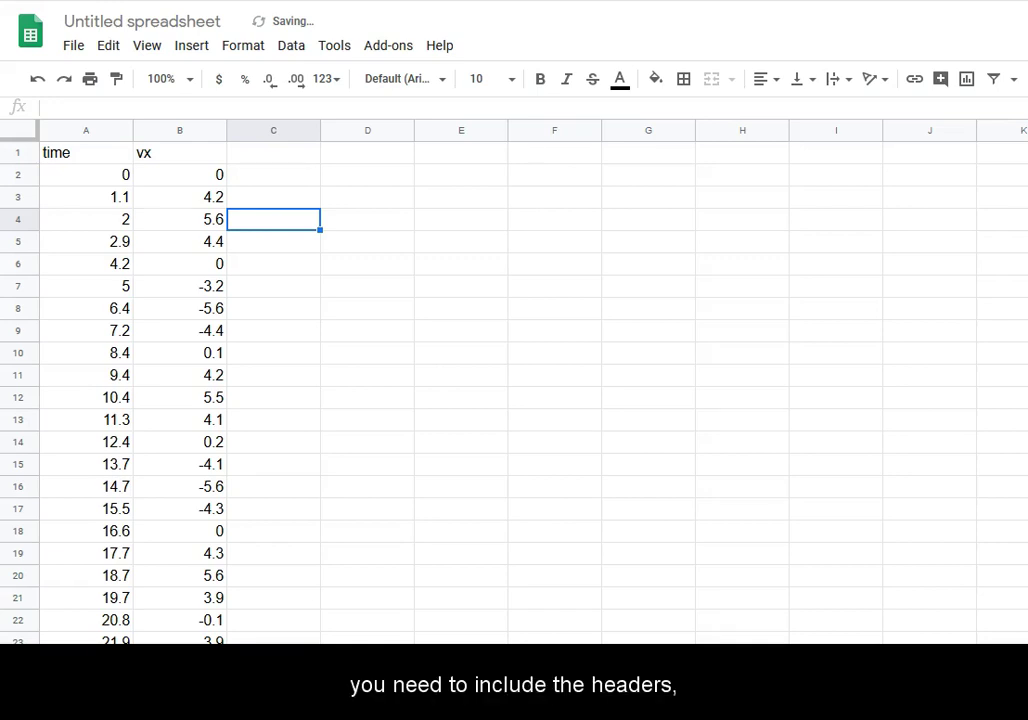
Step: In Google Sheets, insert a chart from the time and vx data in A1:B42, including the headers
left_click_drag(105, 158, 171, 542)
key("ctrl+shift+Down")
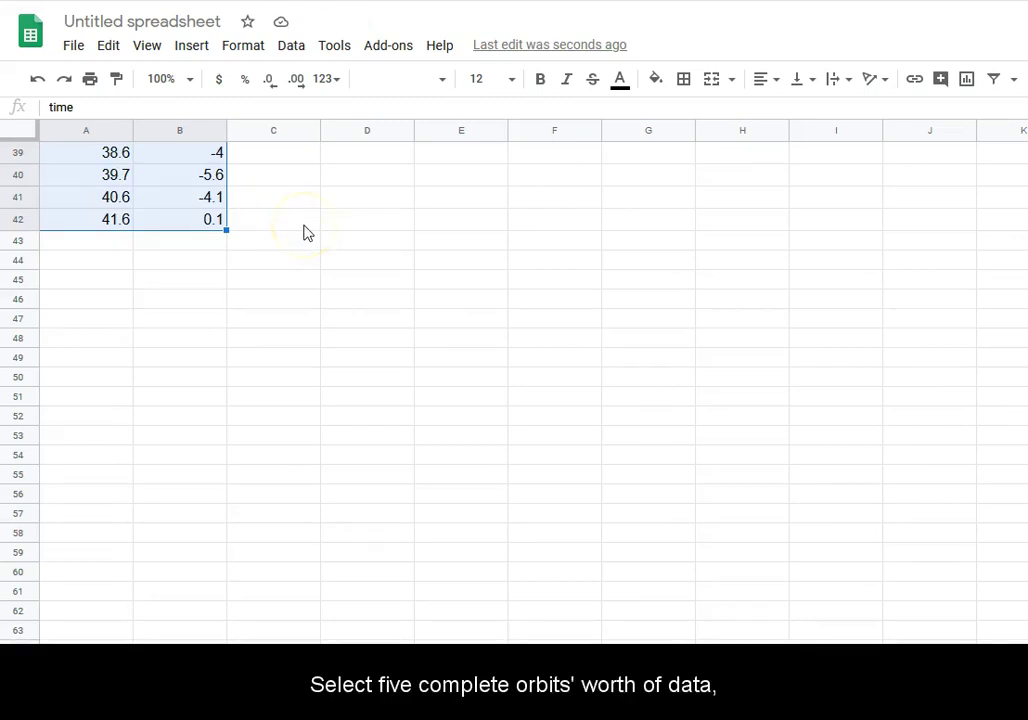
left_click(198, 48)
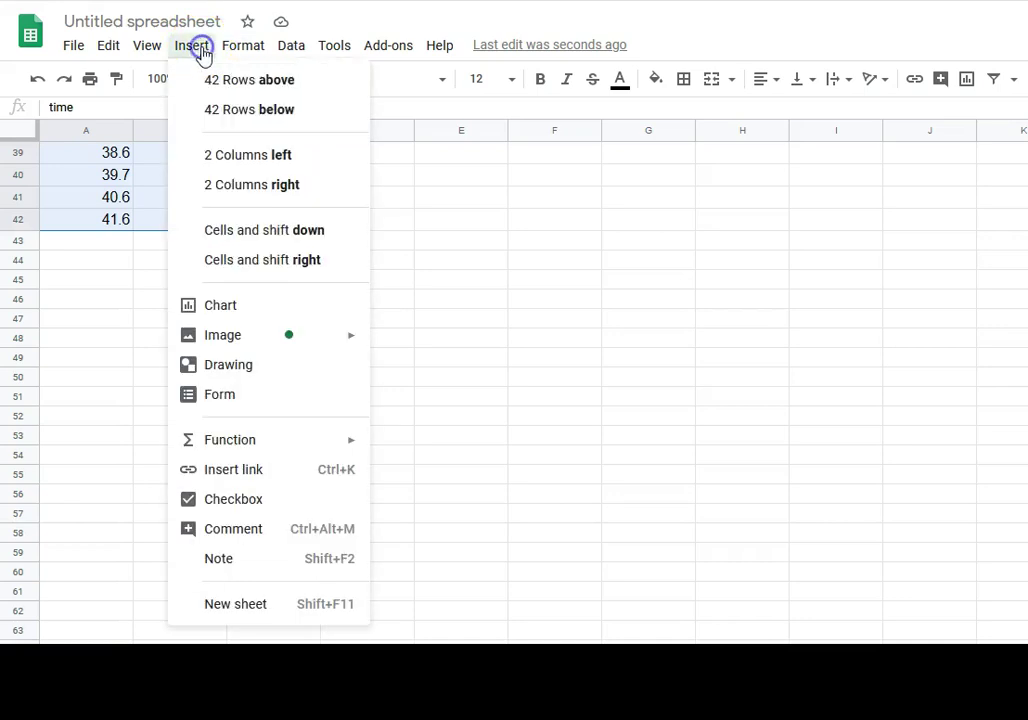
left_click(226, 308)
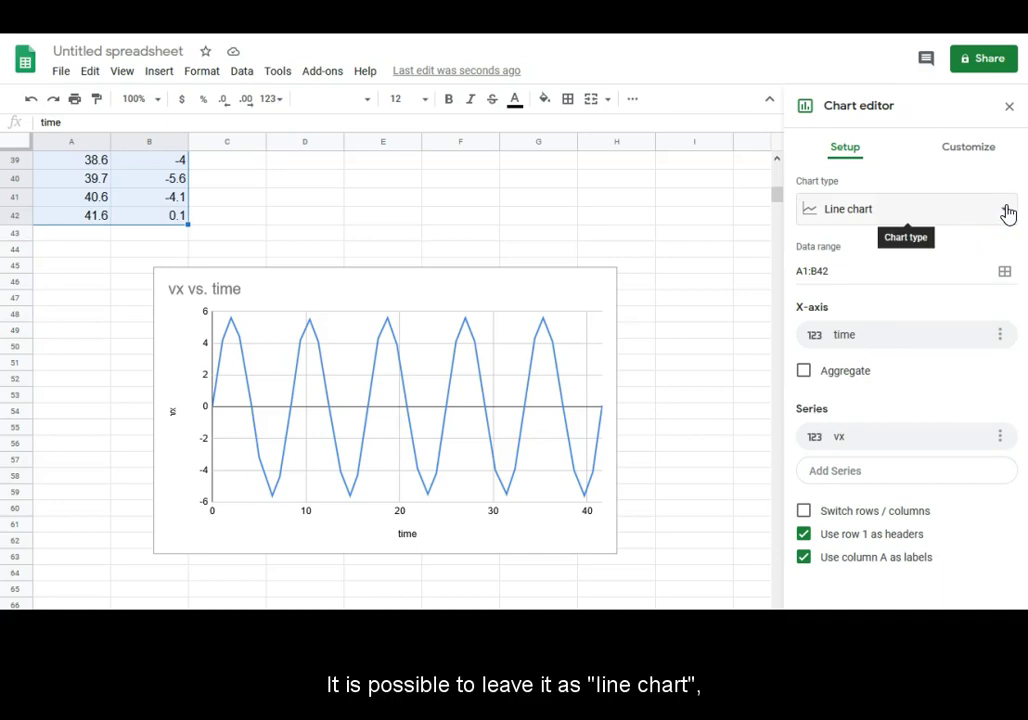
Step: Change the chart type to Scatter chart and set its title to "Radial Velocity Measurements"
left_click(1005, 210)
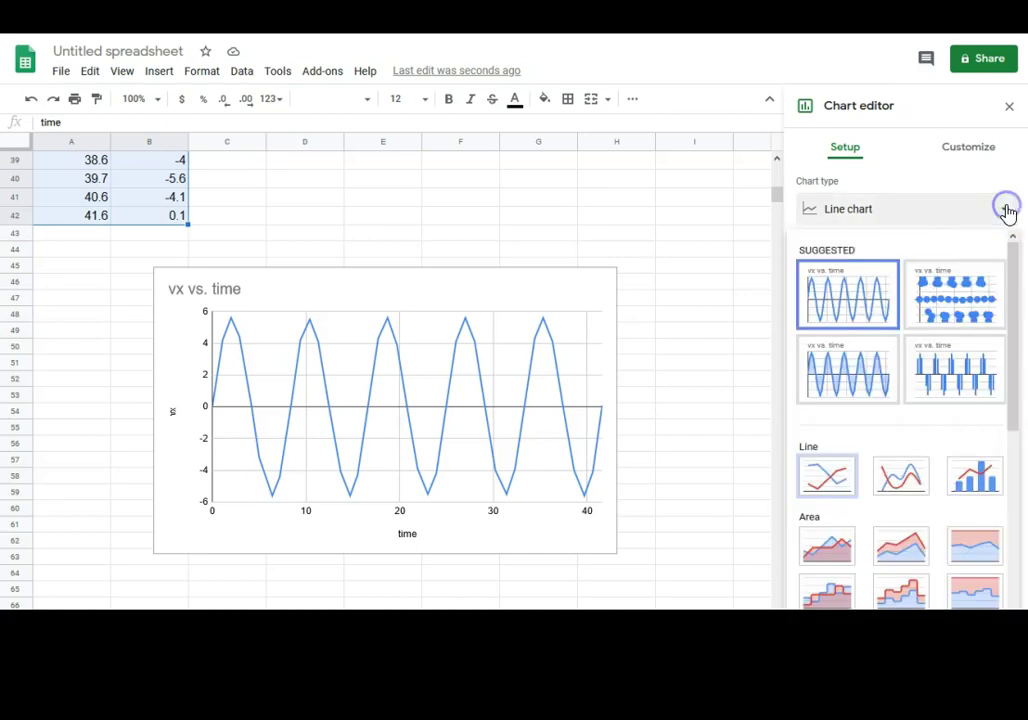
left_click(960, 293)
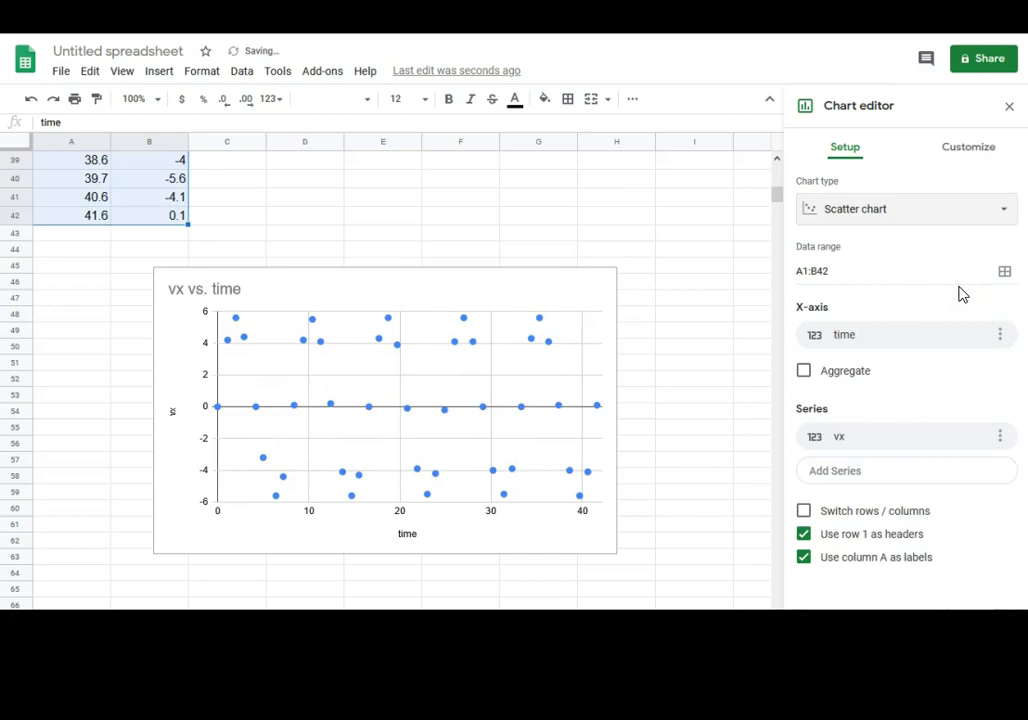
left_click(970, 148)
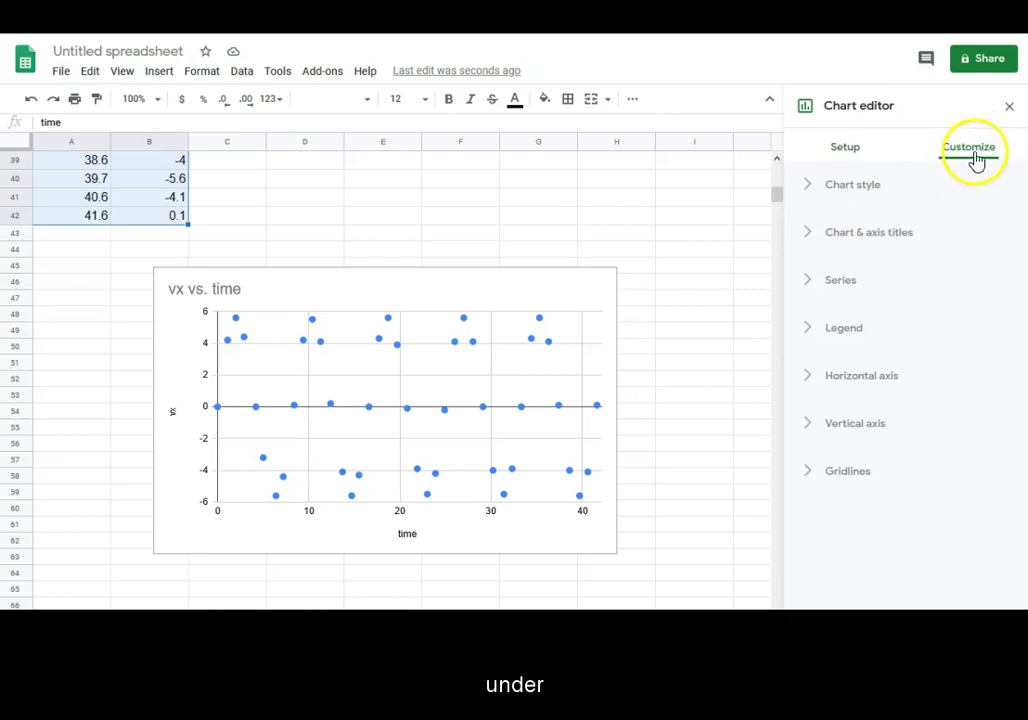
left_click(870, 236)
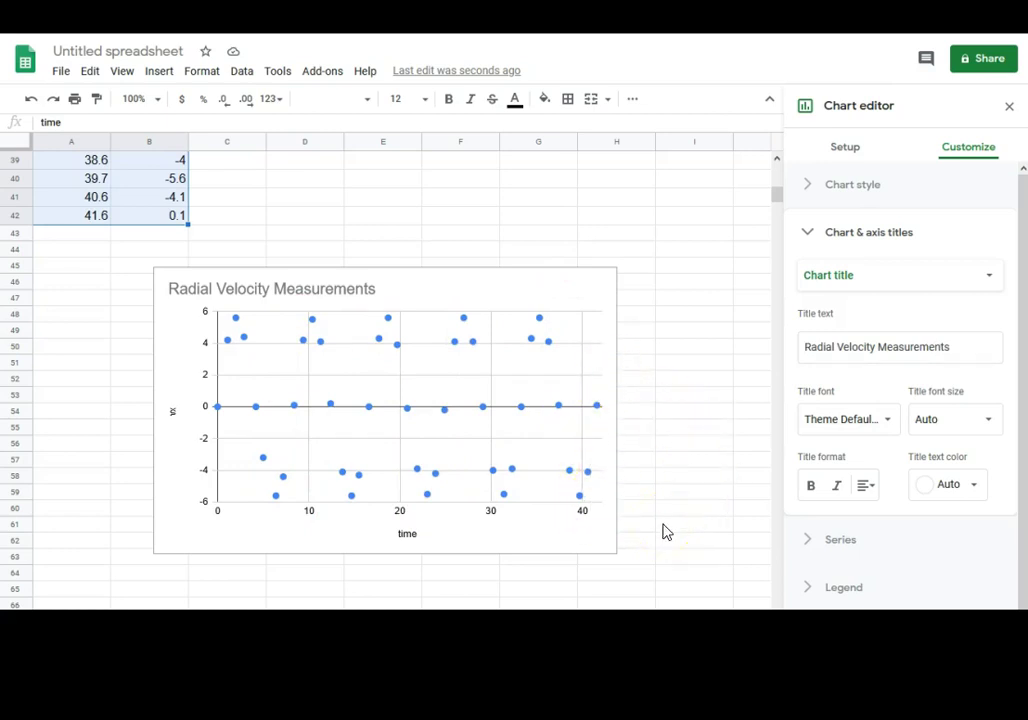
Step: Rename the untitled spreadsheet "RadialVelocity TableandGraph" and deselect the chart
left_click(155, 50)
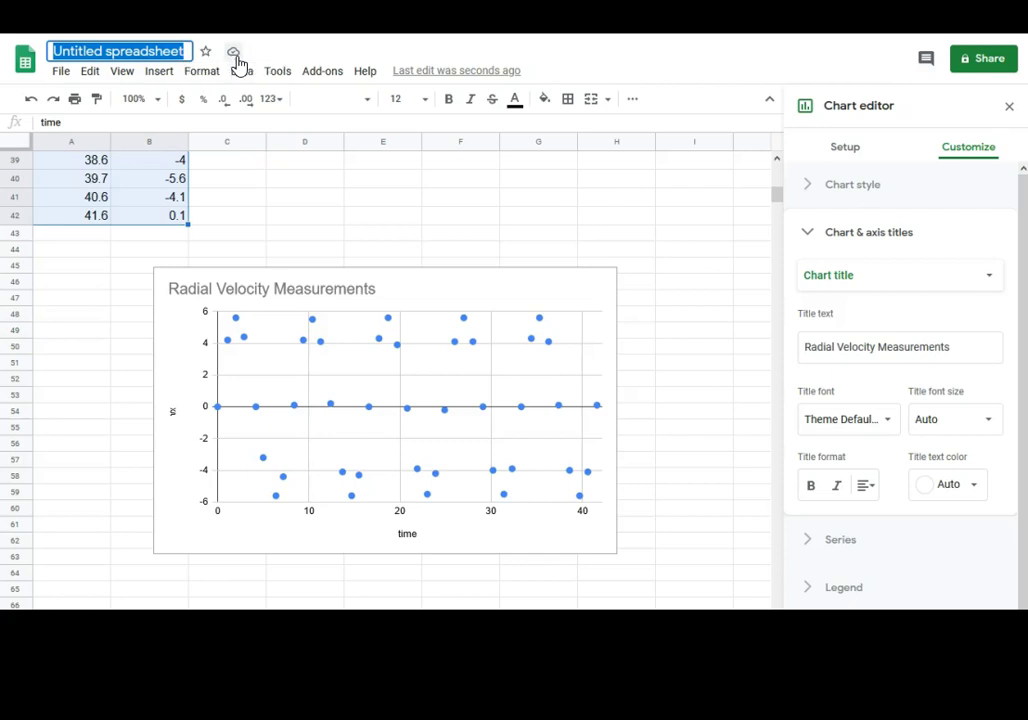
type("RadialVel")
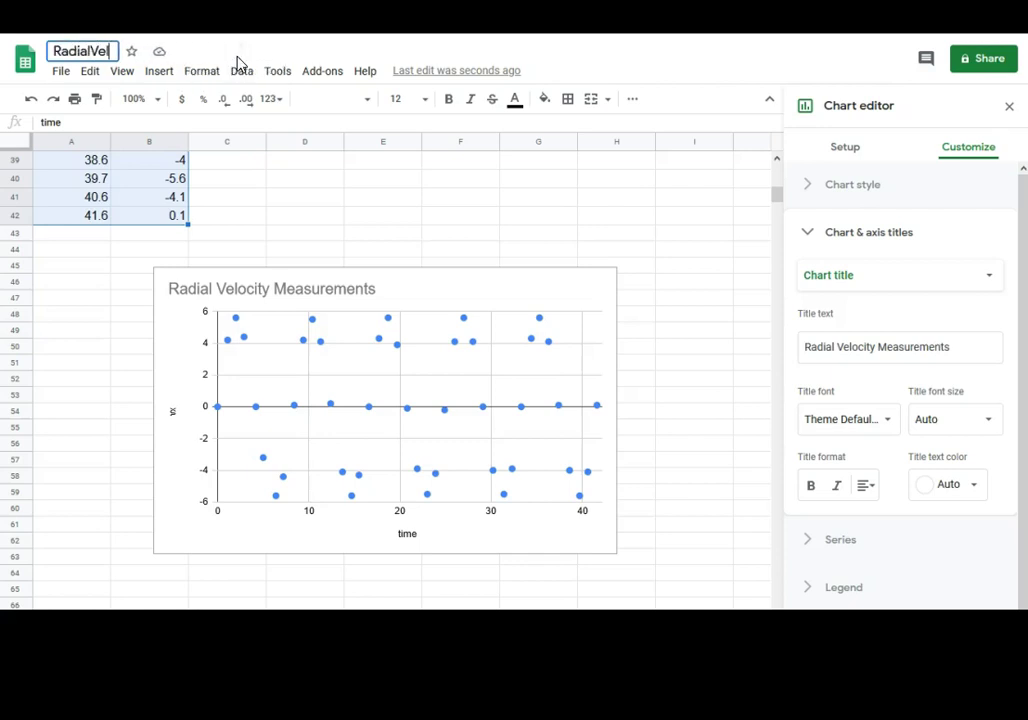
type("ocity Ta")
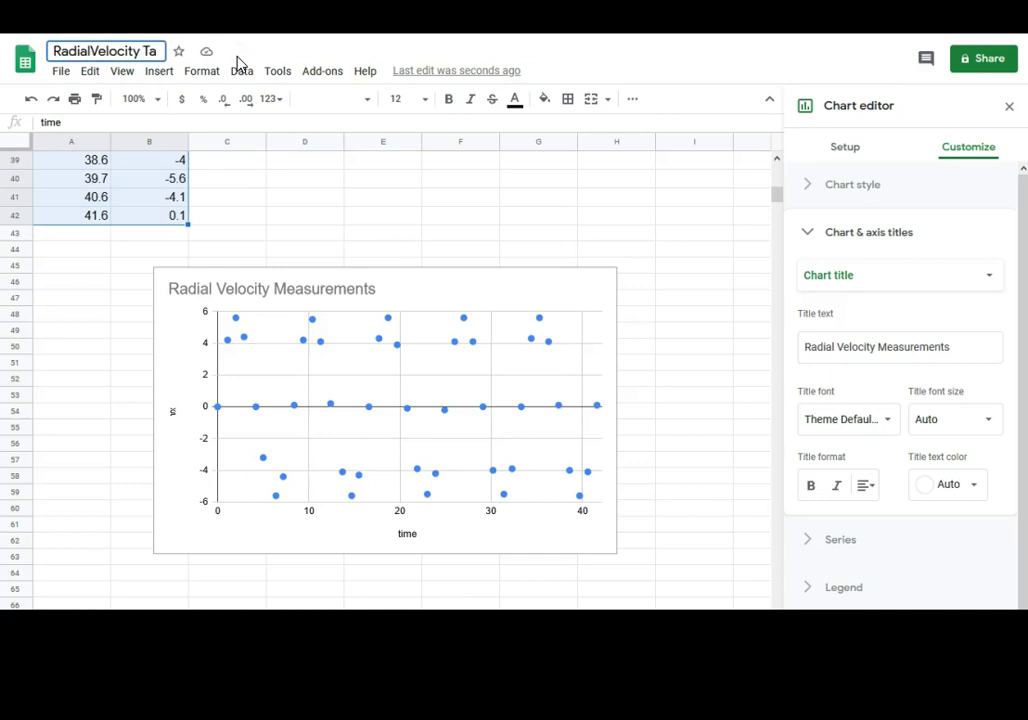
type("bleandGraph")
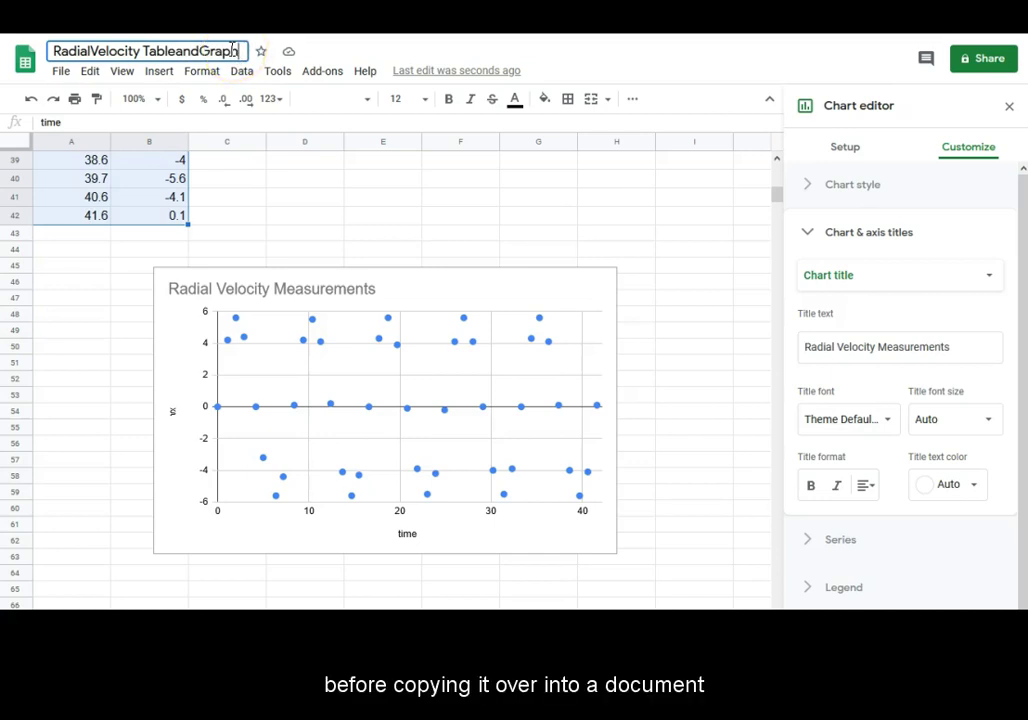
left_click(482, 292)
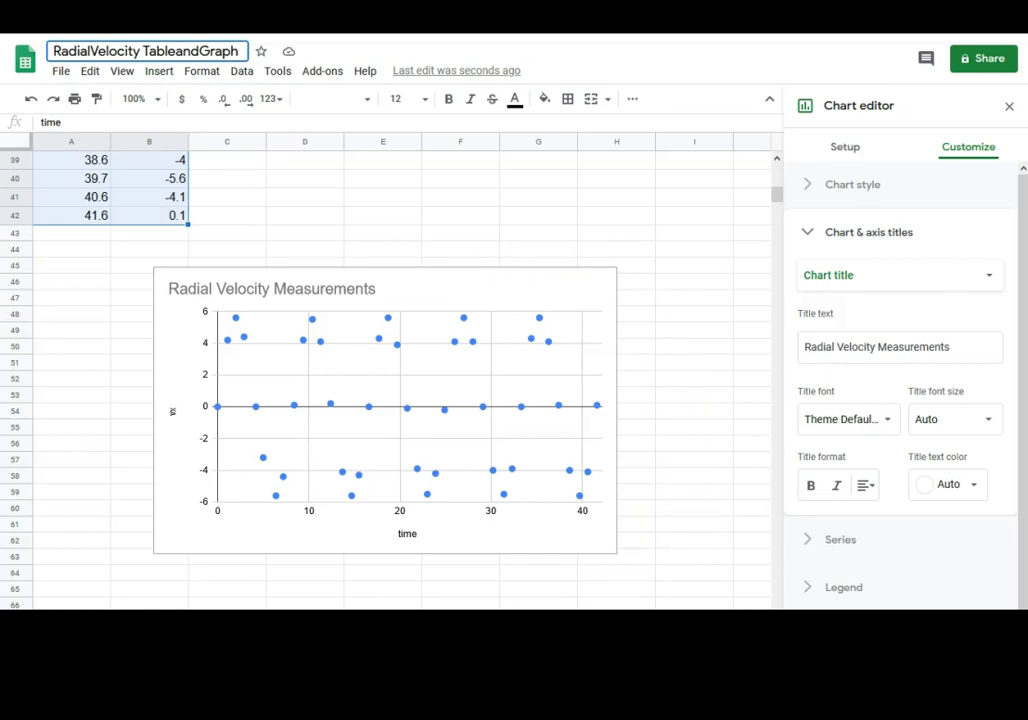
left_click(94, 541)
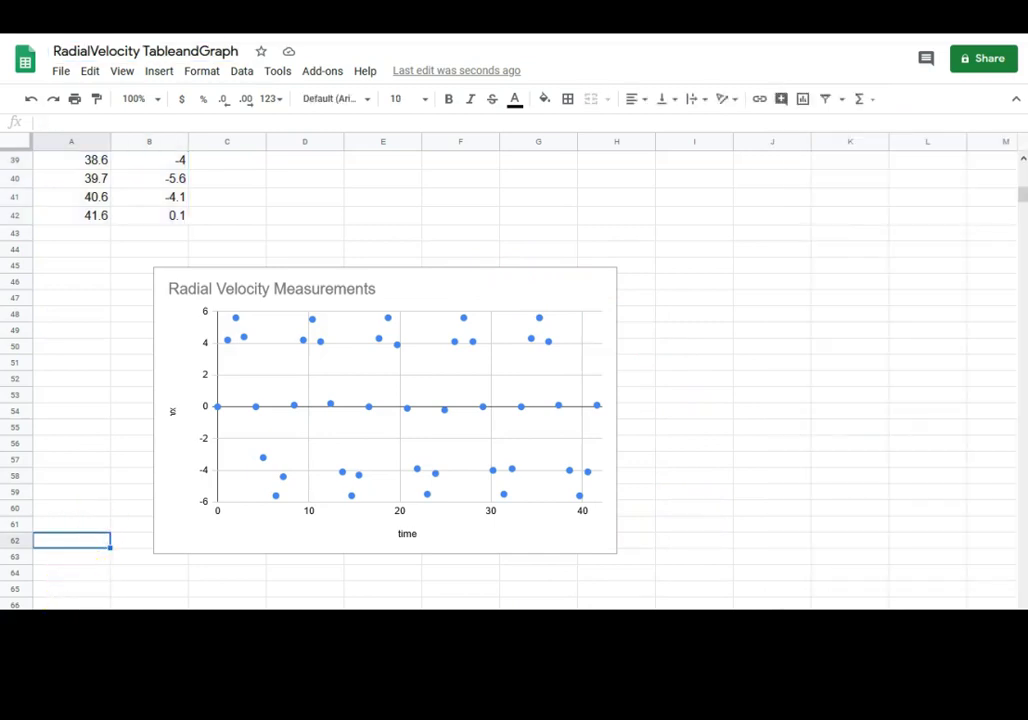